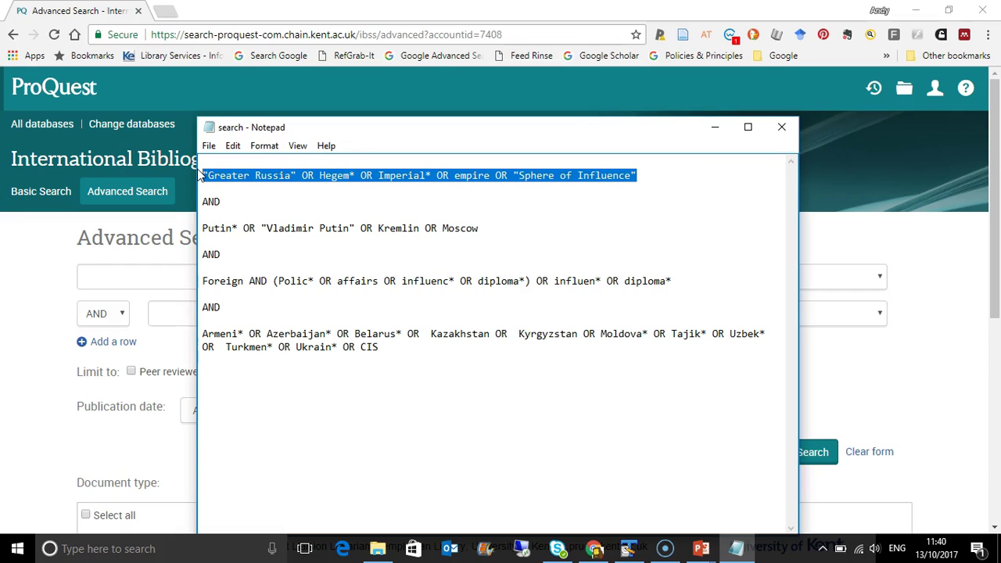
# - Paste "Greater Russia" OR Hegem* OR Imperial* OR empire OR "Sphere of Influence" into the first search row
pyautogui.click(105, 273)
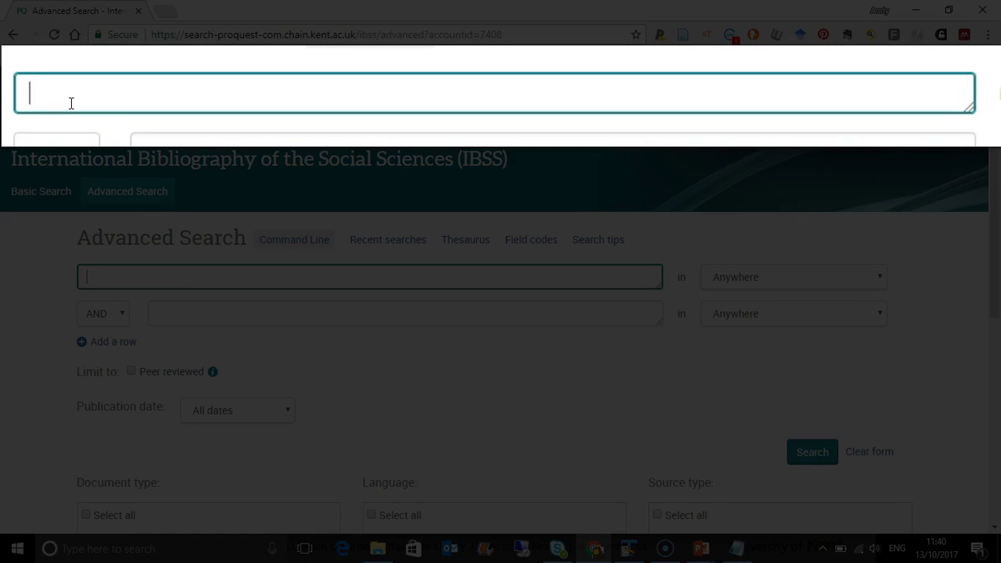
pyautogui.write('"Greater Russia" OR Hegem* OR Imperial* OR empire OR "Sphere of Influence"')
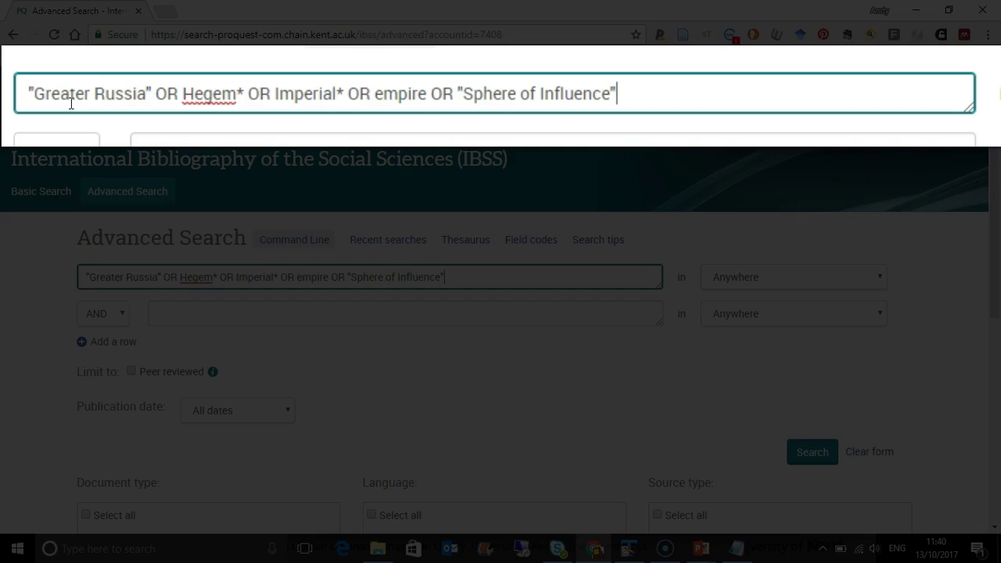
pyautogui.click(50, 287)
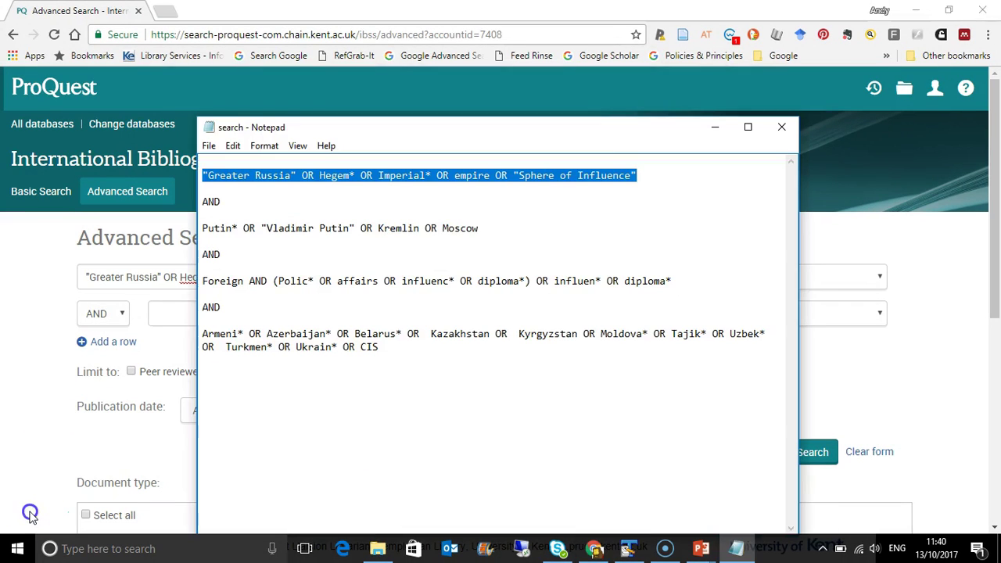
# - Copy Putin* OR "Vladimir Putin" OR Kremlin OR Moscow from the Notepad search file into the second search row
pyautogui.click(493, 228)
pyautogui.moveTo(493, 228); pyautogui.dragTo(203, 228)
pyautogui.hotkey('ctrl', 'c')
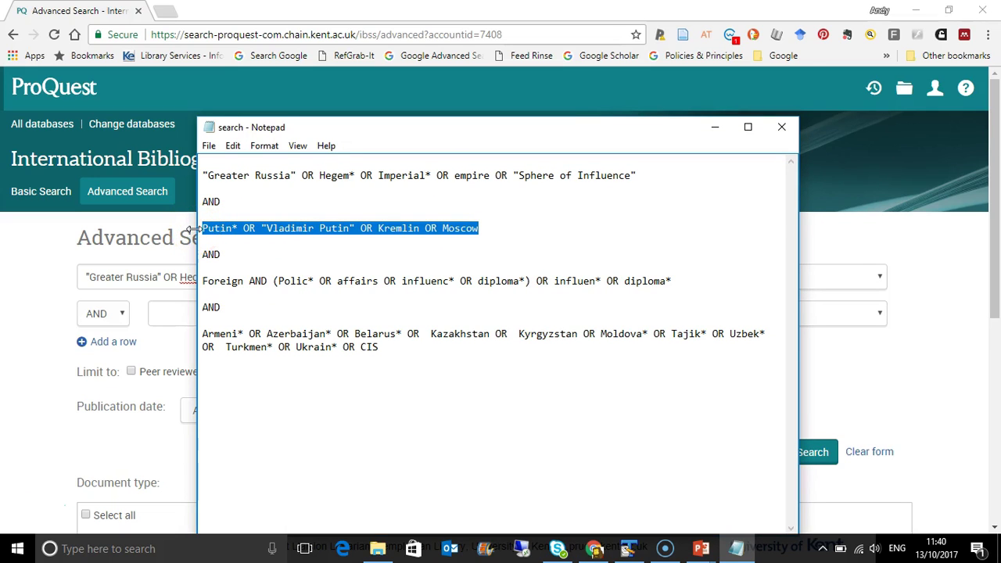
pyautogui.click(44, 264)
pyautogui.click(191, 106)
pyautogui.hotkey('ctrl', 'v')
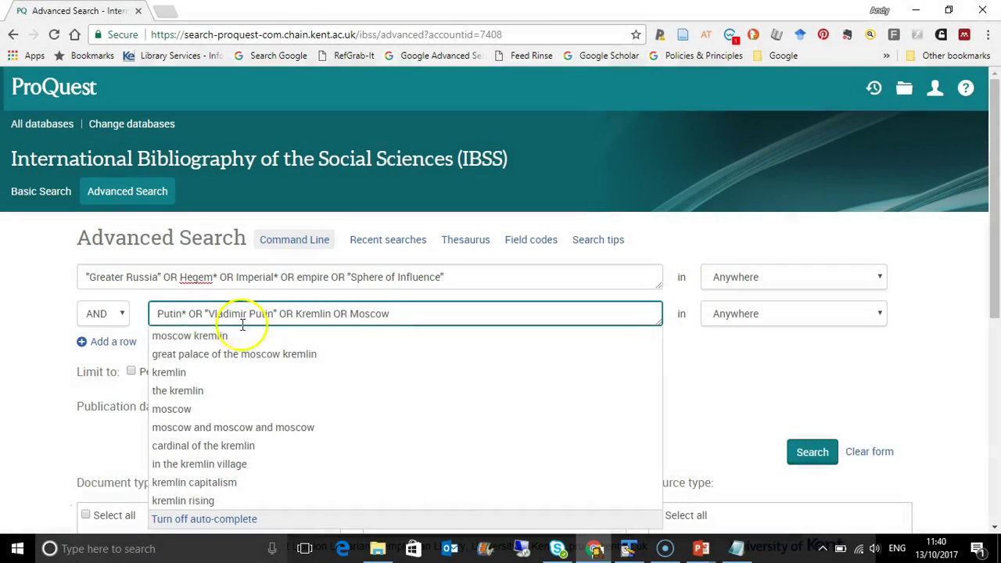
pyautogui.click(698, 362)
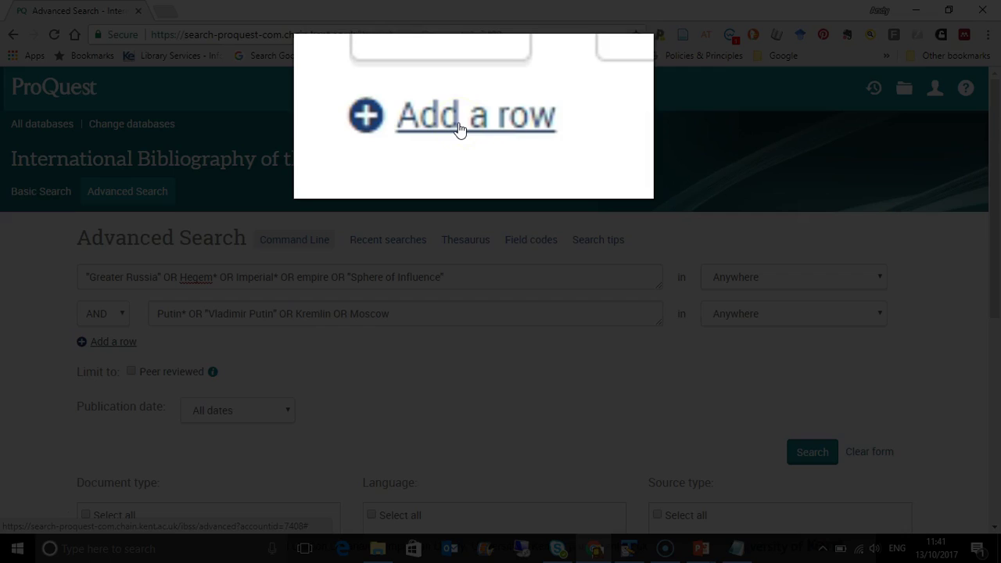
# - Add a third search row and copy into it Notepad's line Foreign AND (Polic* OR affairs OR influenc* OR diploma*) OR influen* OR diploma*
pyautogui.click(107, 342)
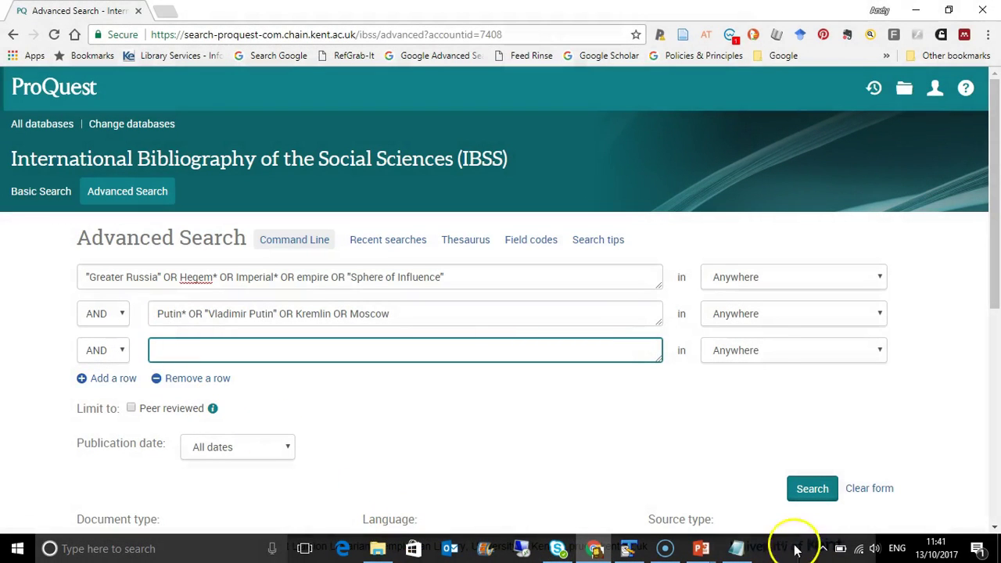
pyautogui.click(737, 551)
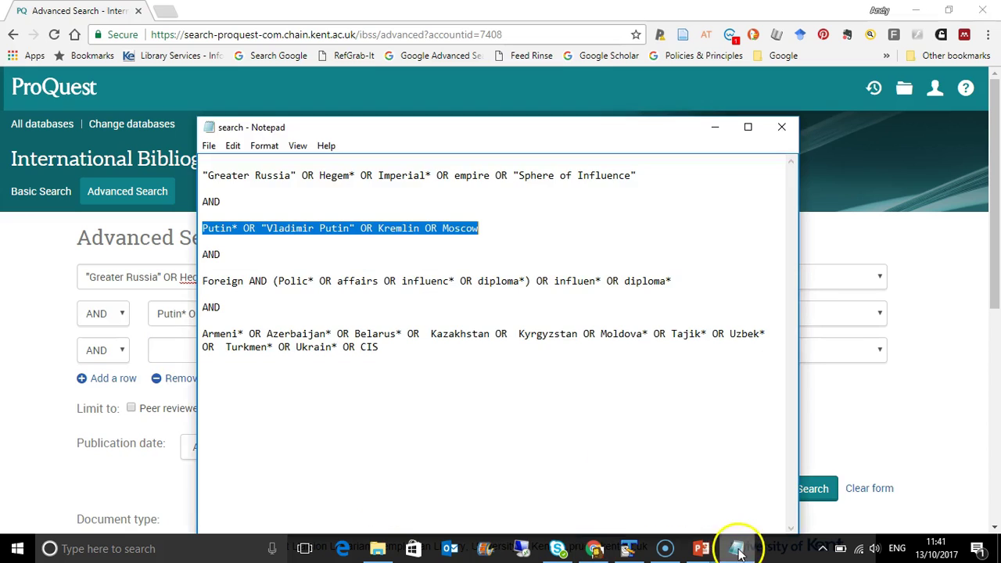
pyautogui.click(678, 277)
pyautogui.moveTo(682, 276); pyautogui.dragTo(192, 280)
pyautogui.hotkey('ctrl', 'c')
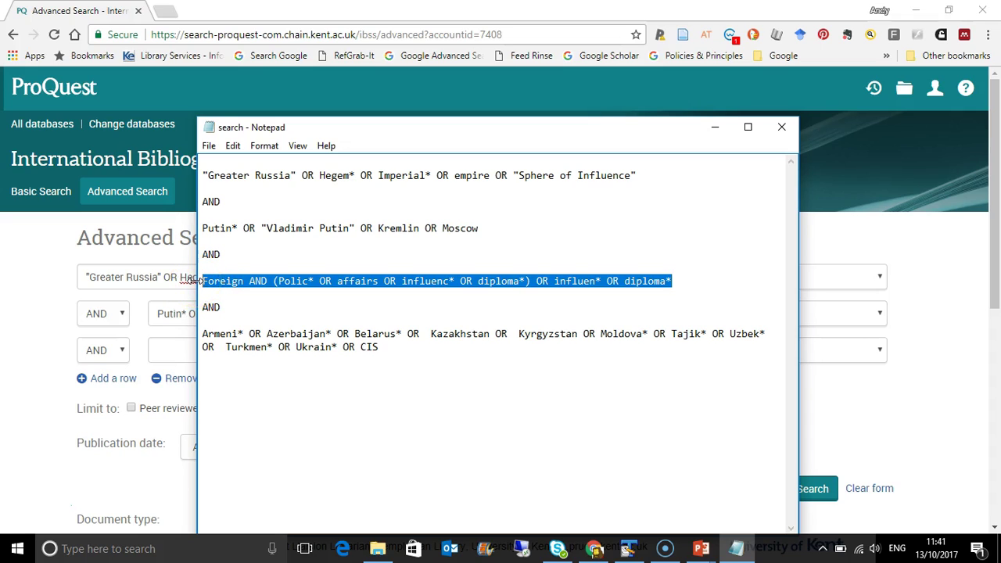
pyautogui.click(175, 350)
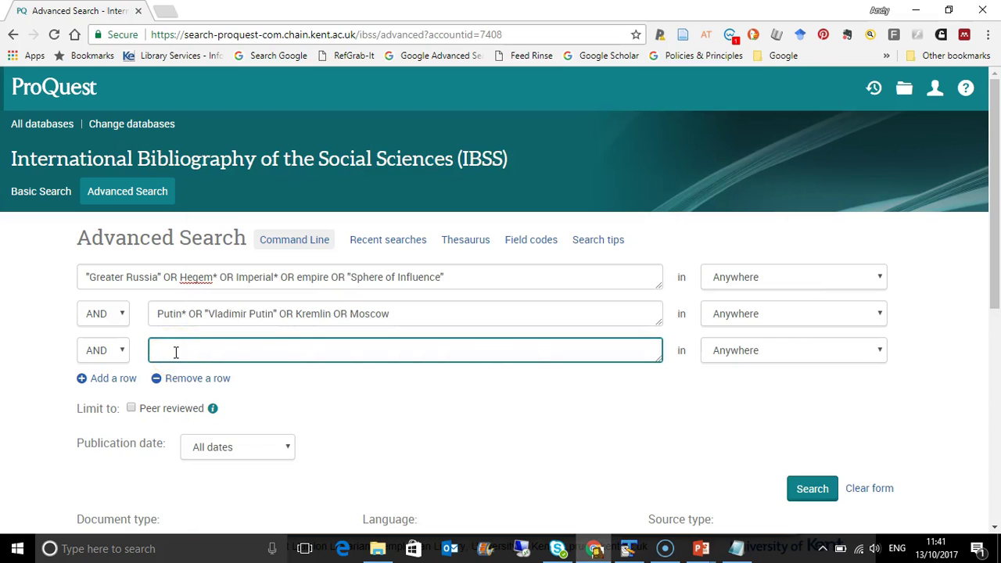
pyautogui.hotkey('ctrl', 'v')
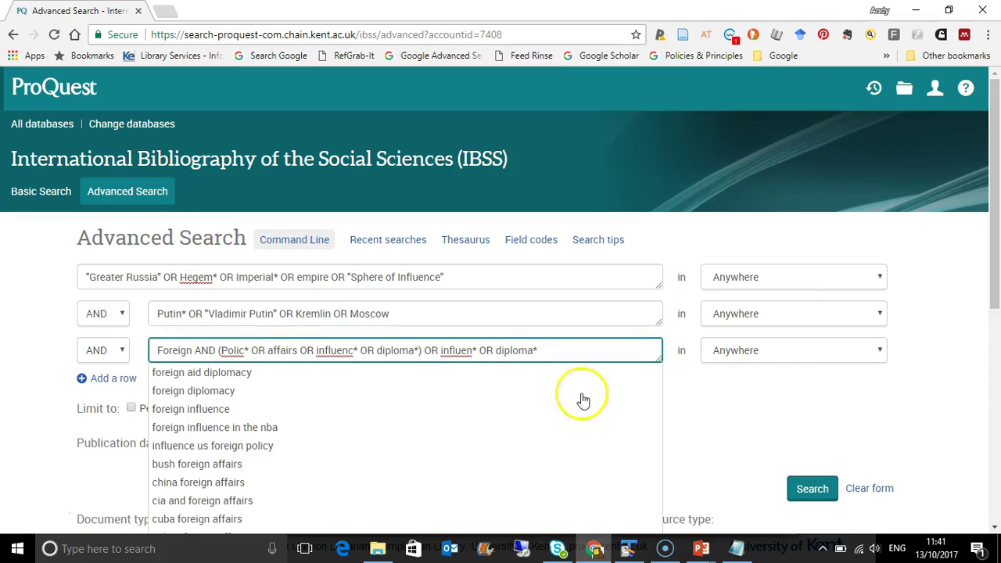
pyautogui.click(756, 385)
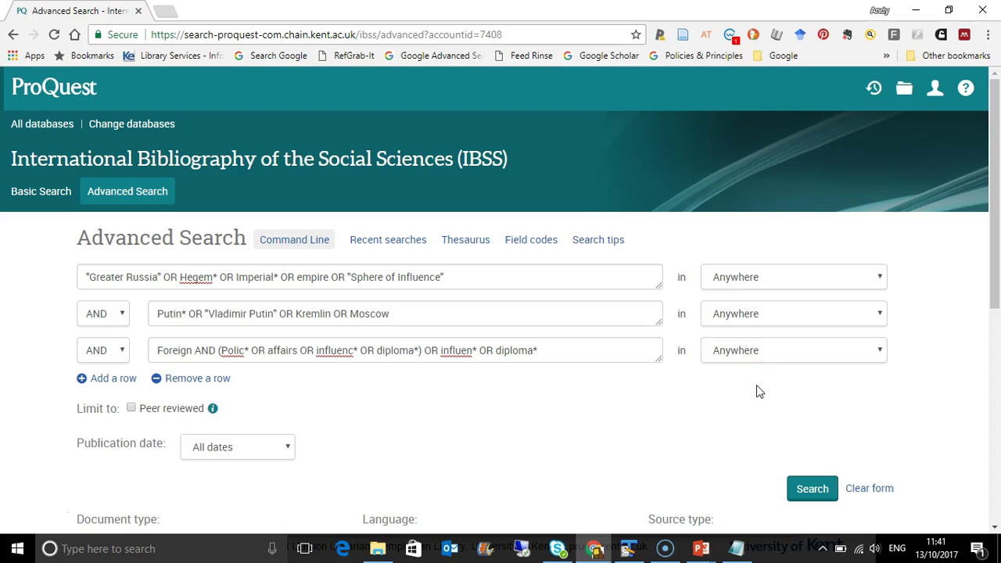
# - Add a fourth search row and copy the country-terms line, from Armeni* through CIS, into it from the Notepad search file
pyautogui.click(112, 380)
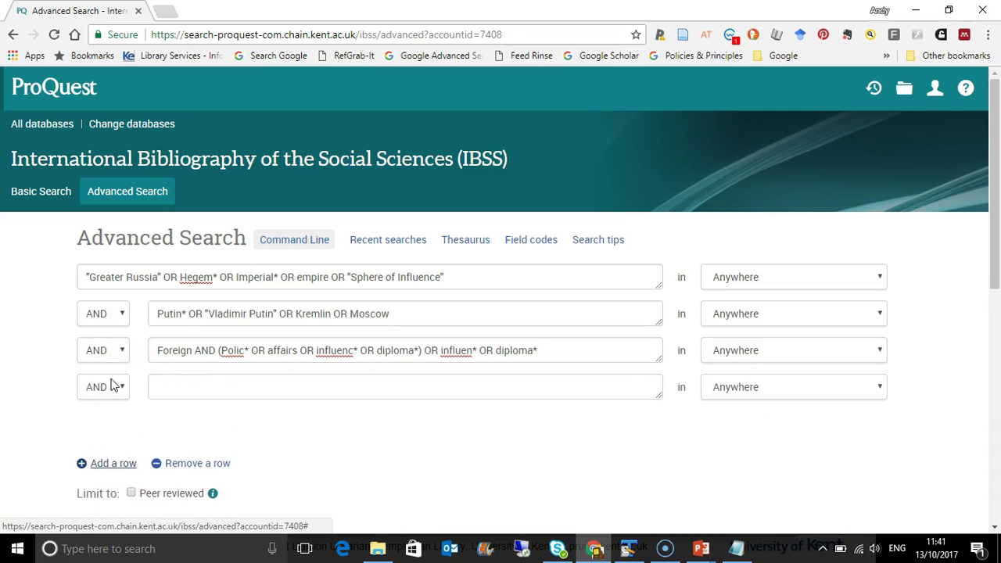
pyautogui.click(181, 383)
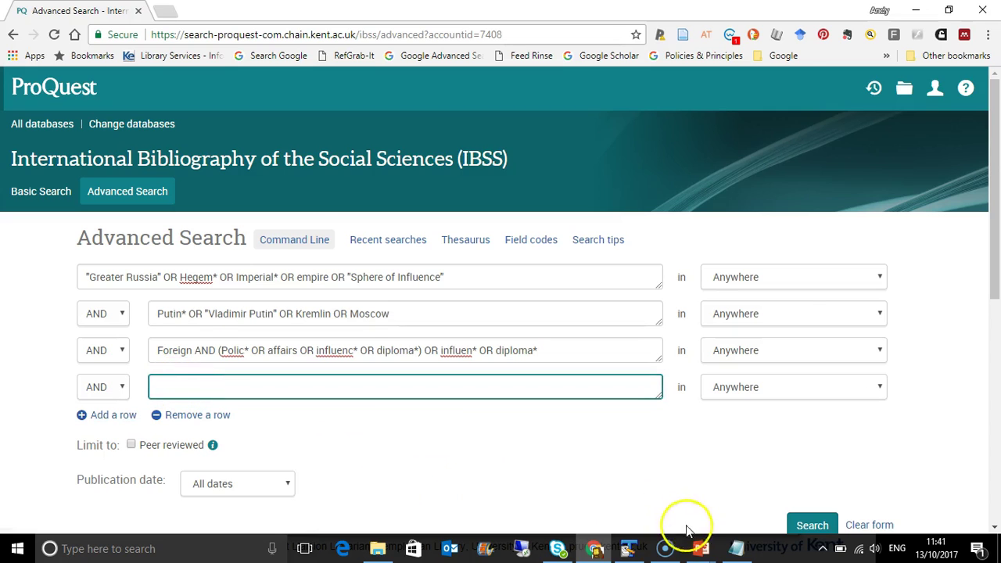
pyautogui.click(737, 548)
pyautogui.moveTo(379, 347); pyautogui.dragTo(188, 336)
pyautogui.hotkey('ctrl', 'c')
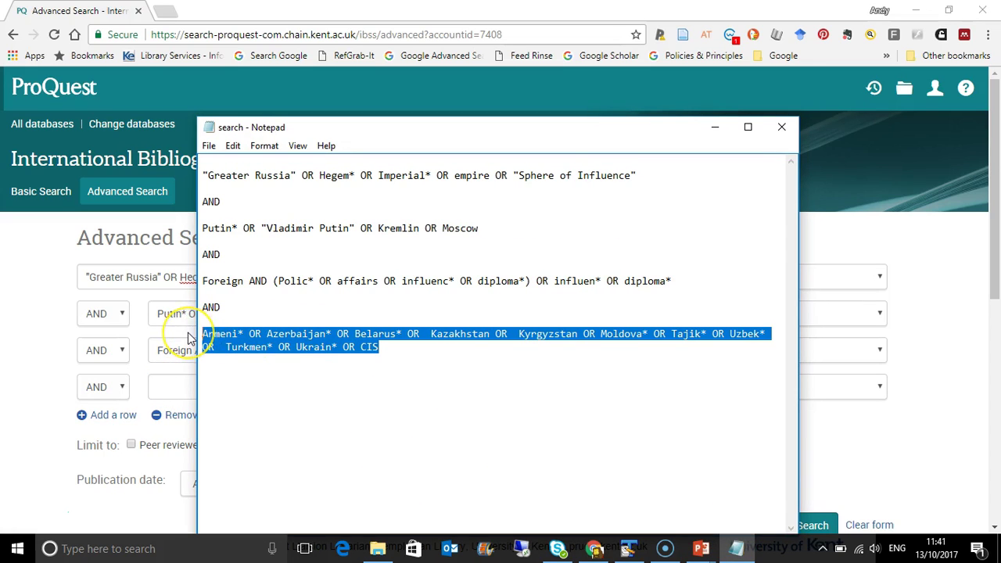
pyautogui.click(173, 389)
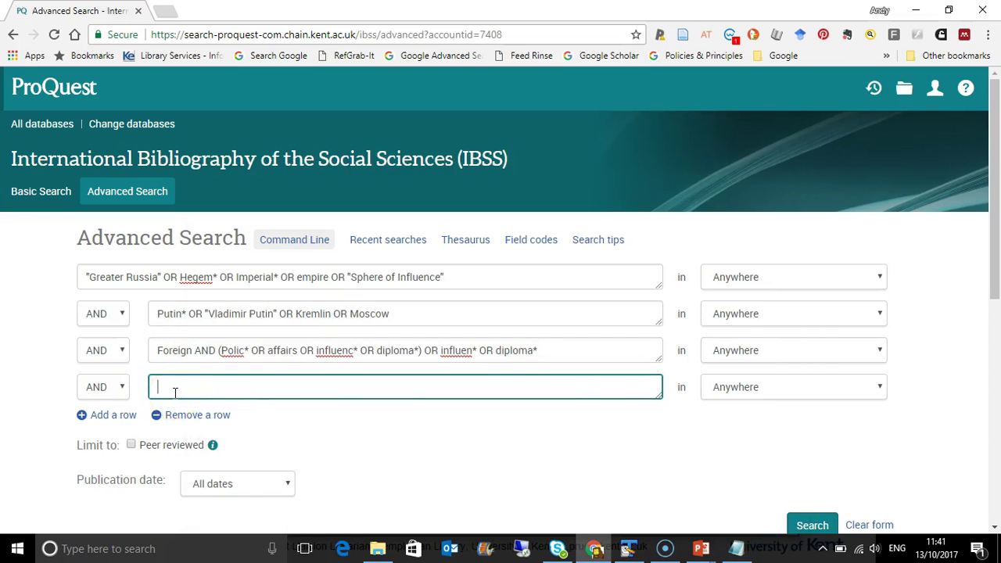
pyautogui.hotkey('ctrl', 'v')
pyautogui.click(27, 520)
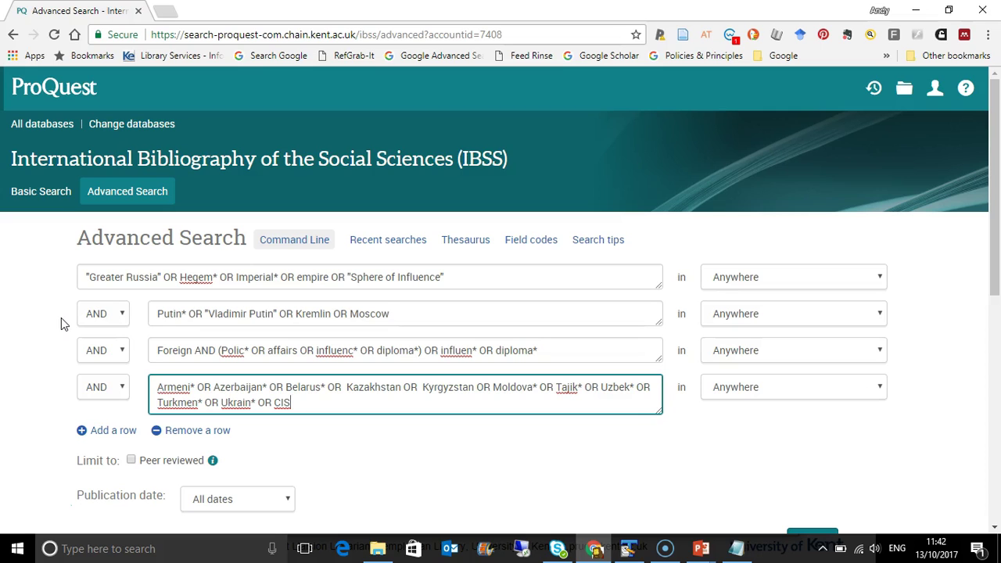
# - Limit the four-row search to peer-reviewed material and run it
pyautogui.click(29, 503)
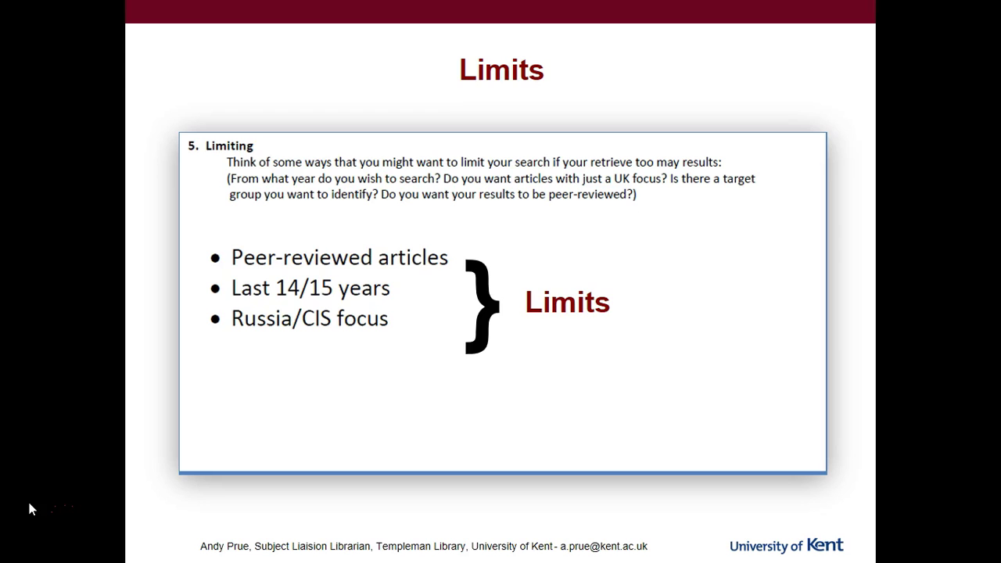
pyautogui.hotkey('alt', 'Tab')
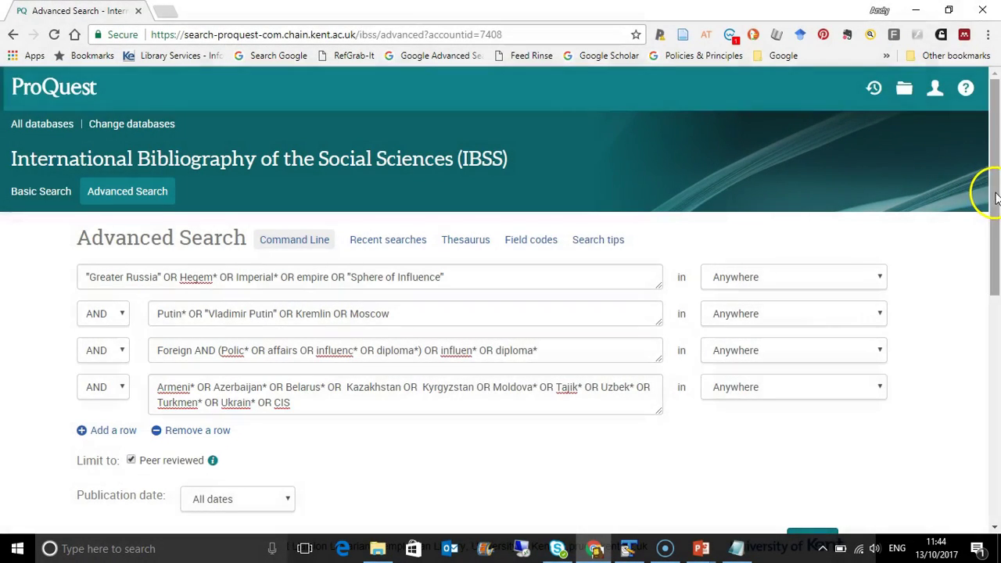
pyautogui.moveTo(995, 196); pyautogui.dragTo(994, 226)
pyautogui.click(817, 463)
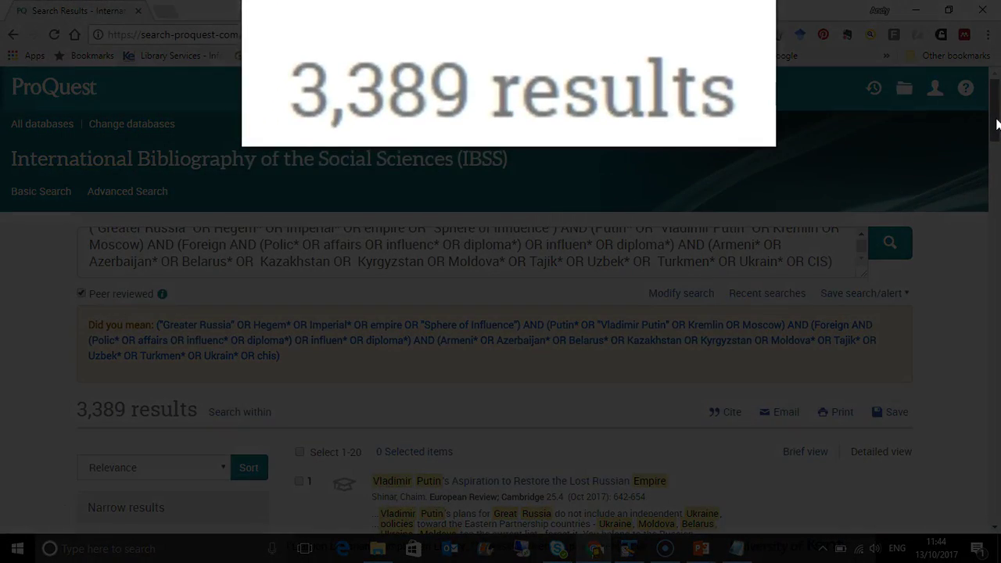
# - Narrow the search results to publication dates starting in 2003 and ending in 2017
pyautogui.moveTo(998, 125); pyautogui.dragTo(997, 181)
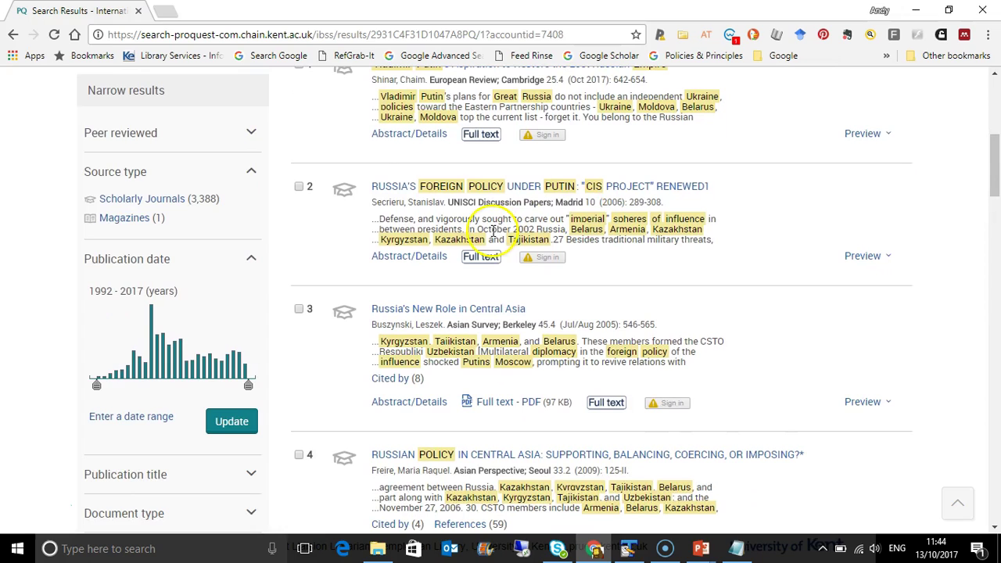
pyautogui.click(111, 426)
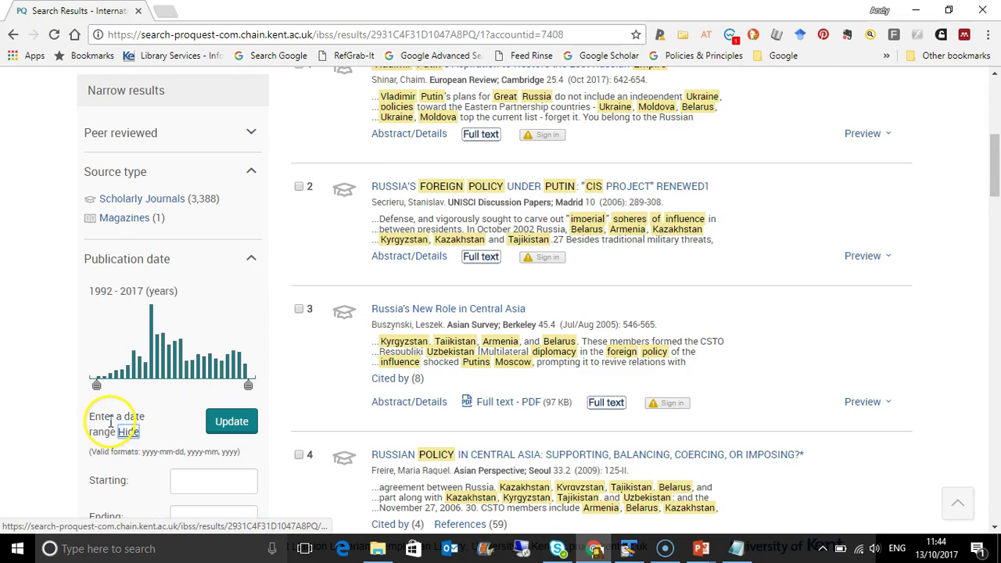
pyautogui.click(197, 479)
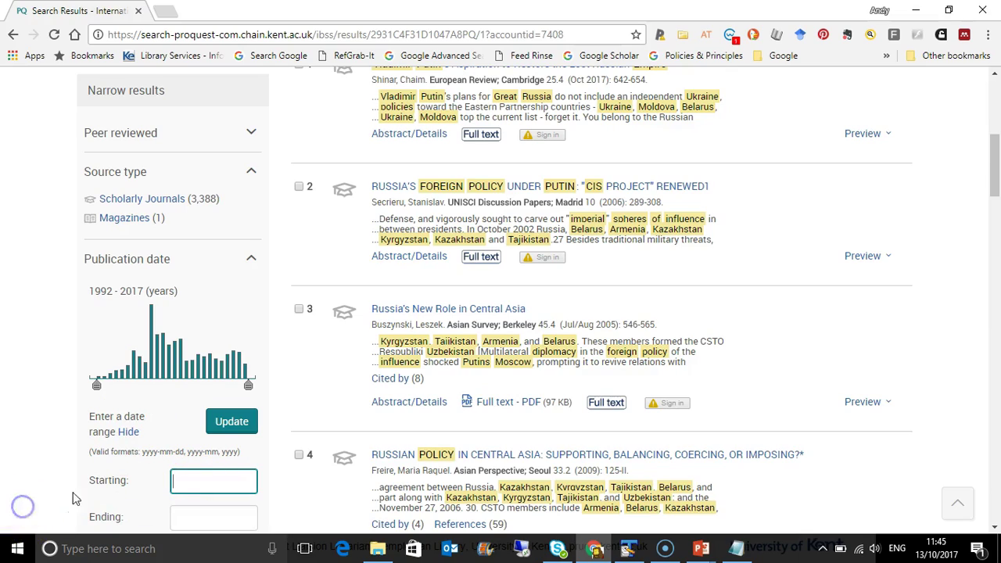
pyautogui.write('2')
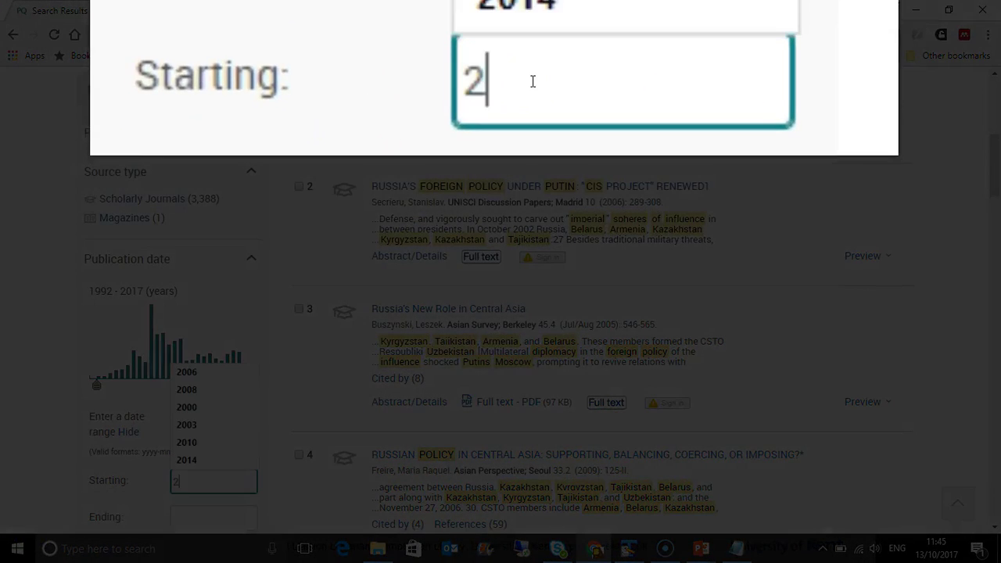
pyautogui.write('003')
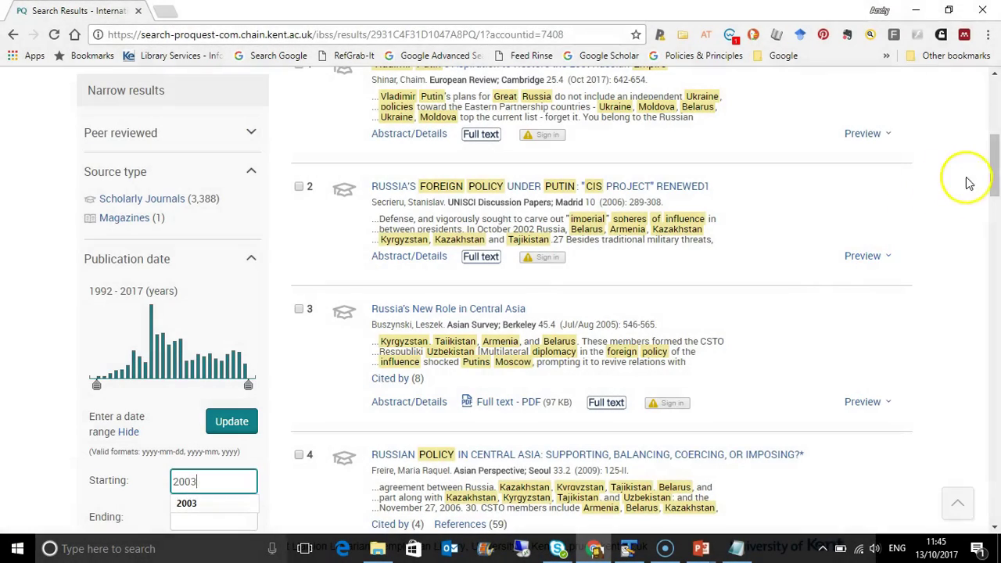
pyautogui.scroll(-1, 994, 172)
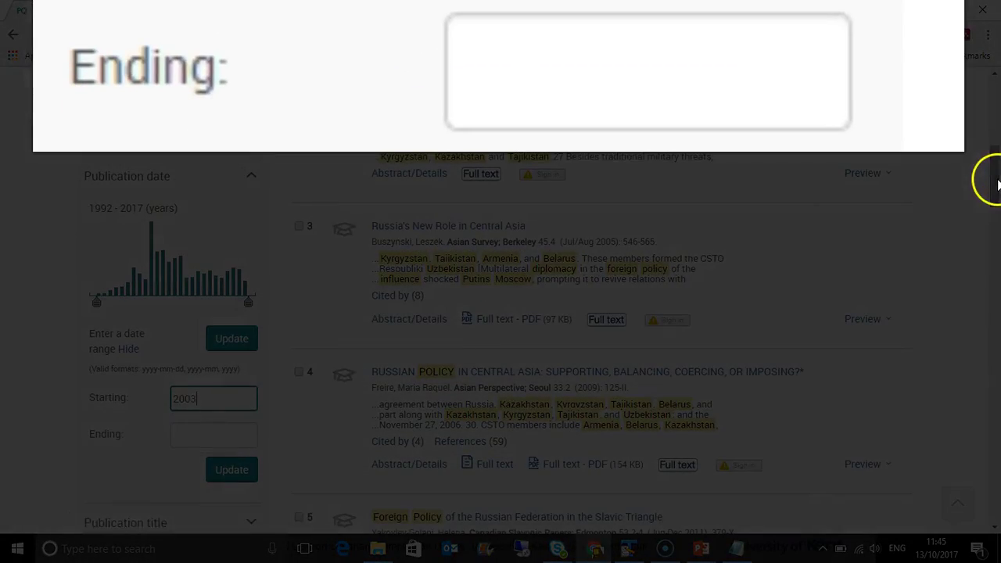
pyautogui.click(190, 441)
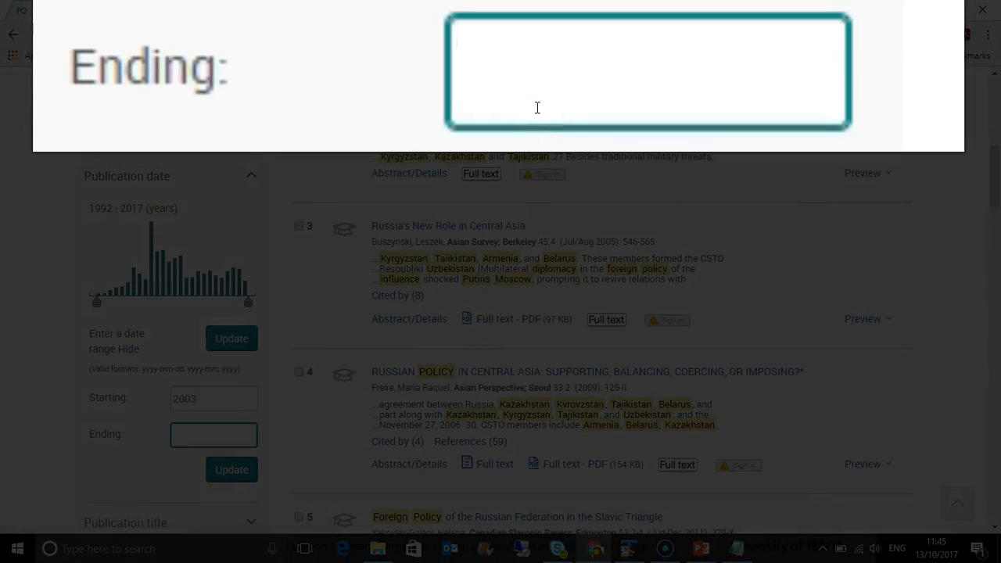
pyautogui.write('2017')
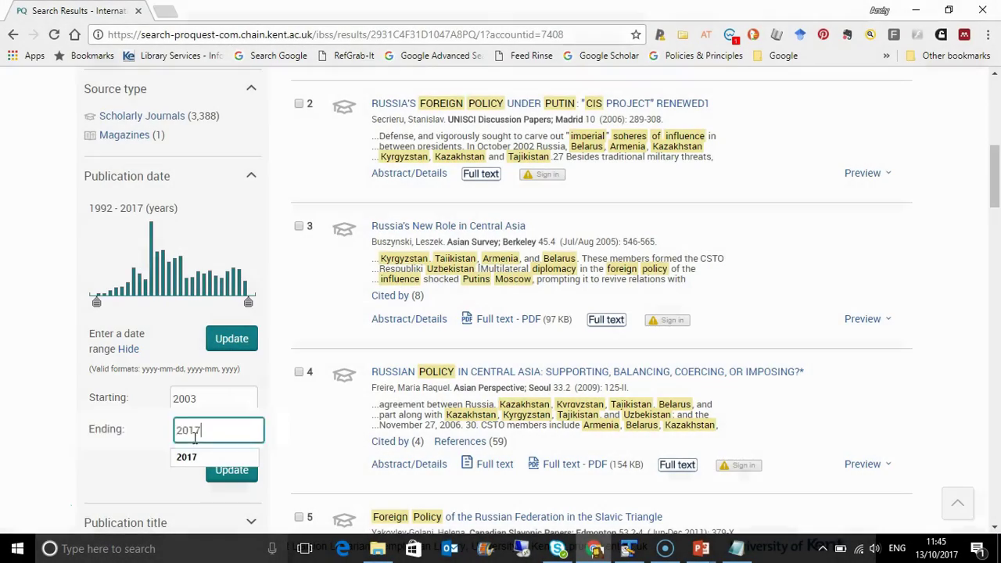
pyautogui.click(233, 473)
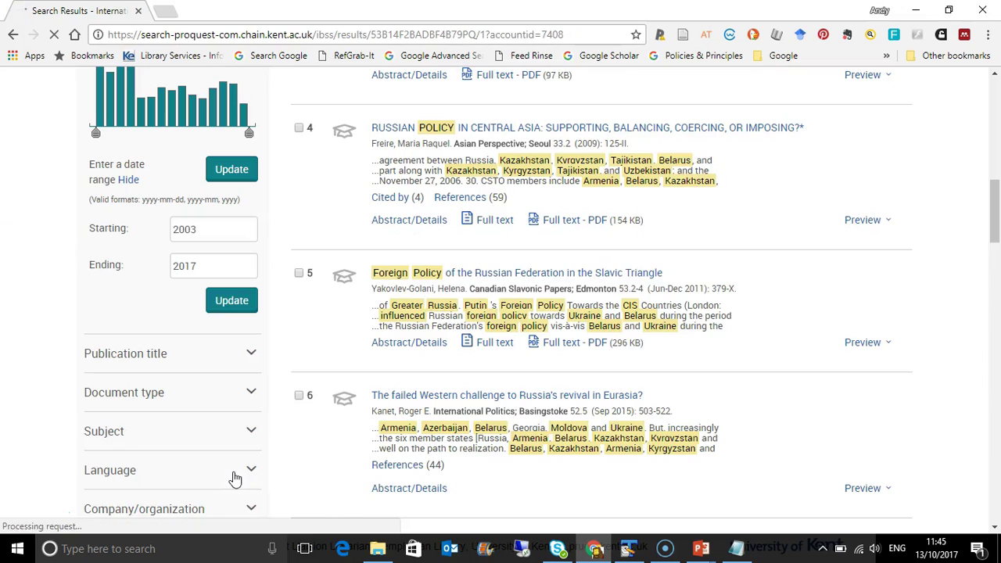
# - Look over the date-filtered results and narrow them to the English language
pyautogui.click(939, 270)
pyautogui.moveTo(991, 212); pyautogui.dragTo(995, 154)
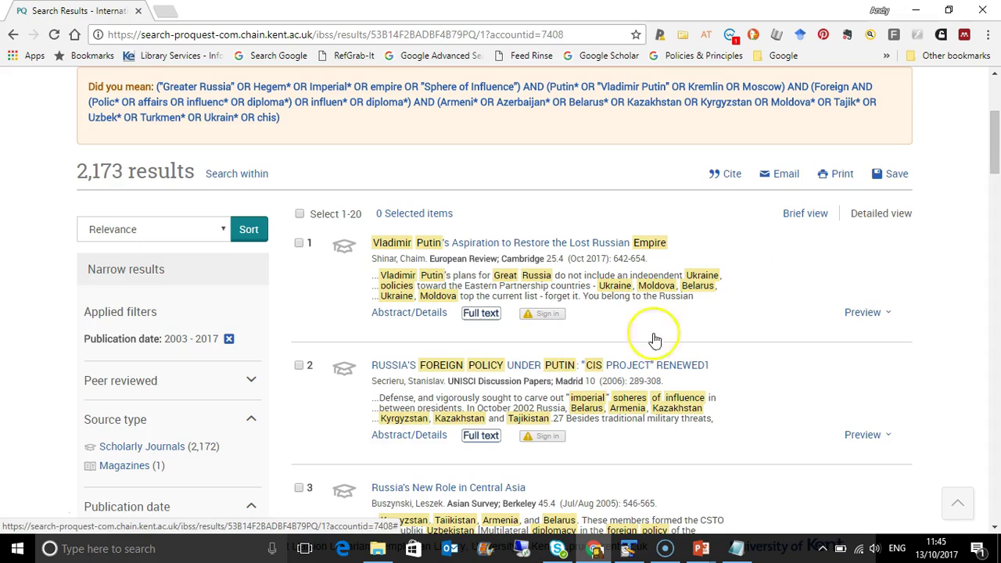
pyautogui.moveTo(998, 135); pyautogui.dragTo(997, 231)
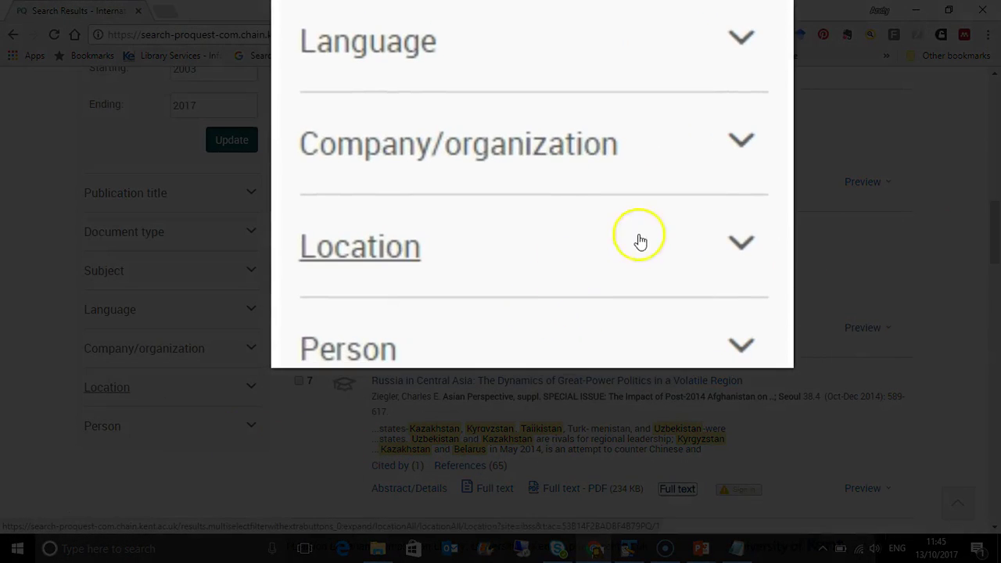
pyautogui.click(744, 39)
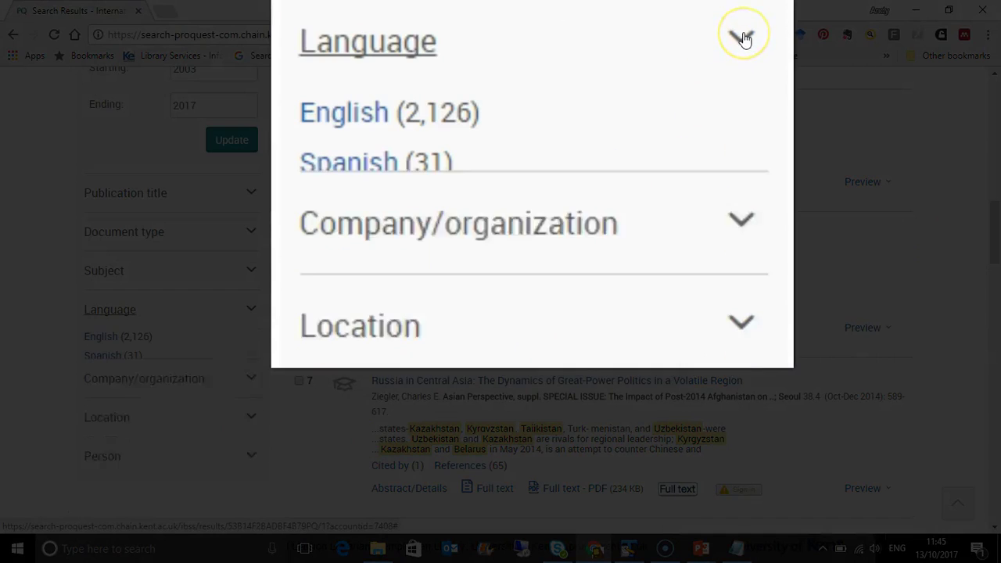
pyautogui.click(362, 117)
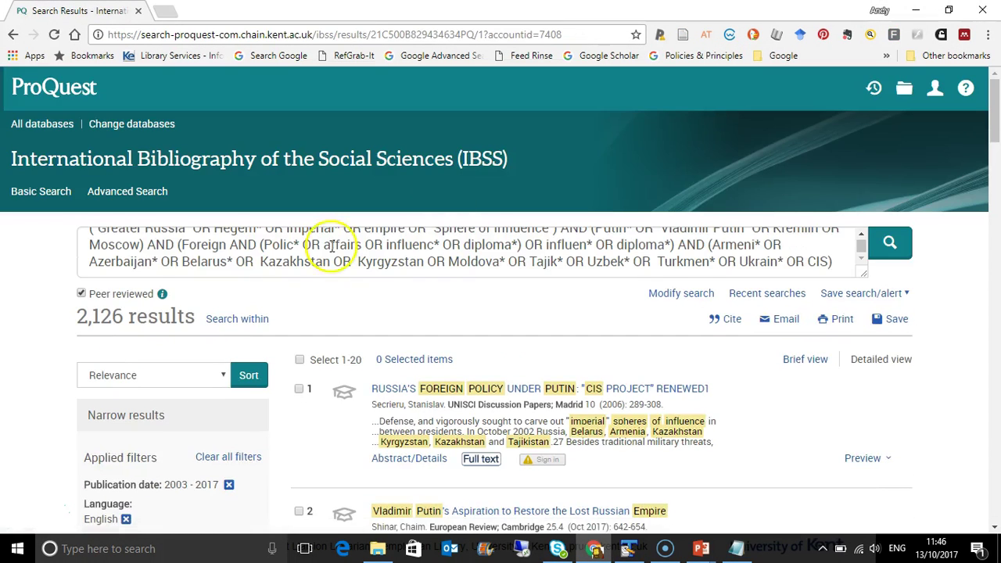
# - Open the full list of subject filter terms and include international relations, foreign policy and national security
pyautogui.moveTo(993, 98); pyautogui.dragTo(985, 208)
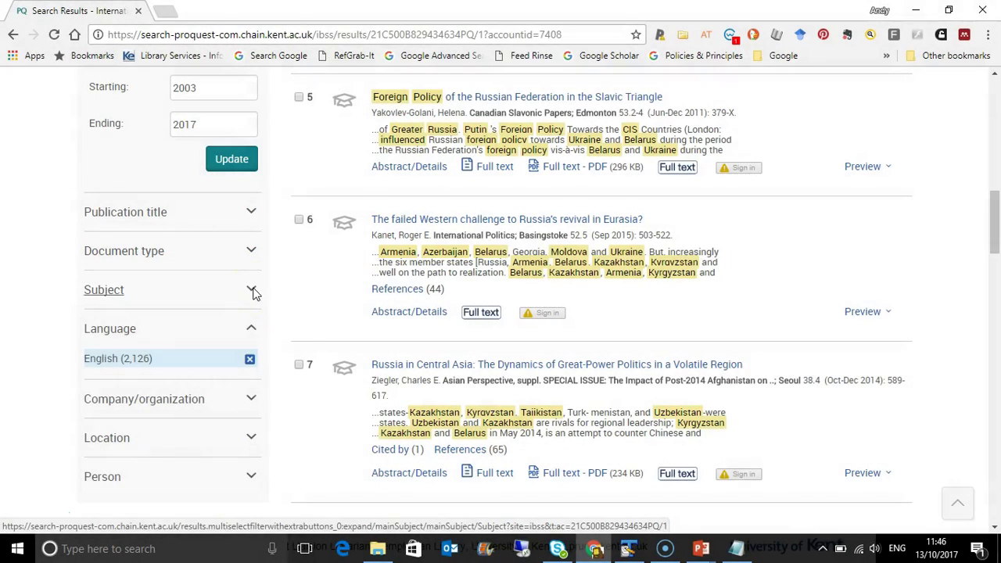
pyautogui.click(252, 291)
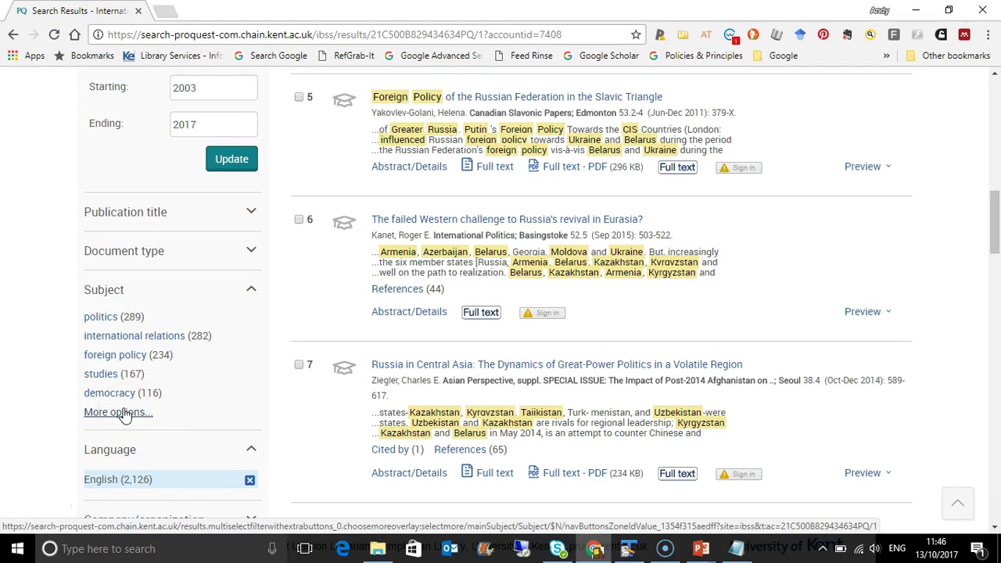
pyautogui.click(122, 412)
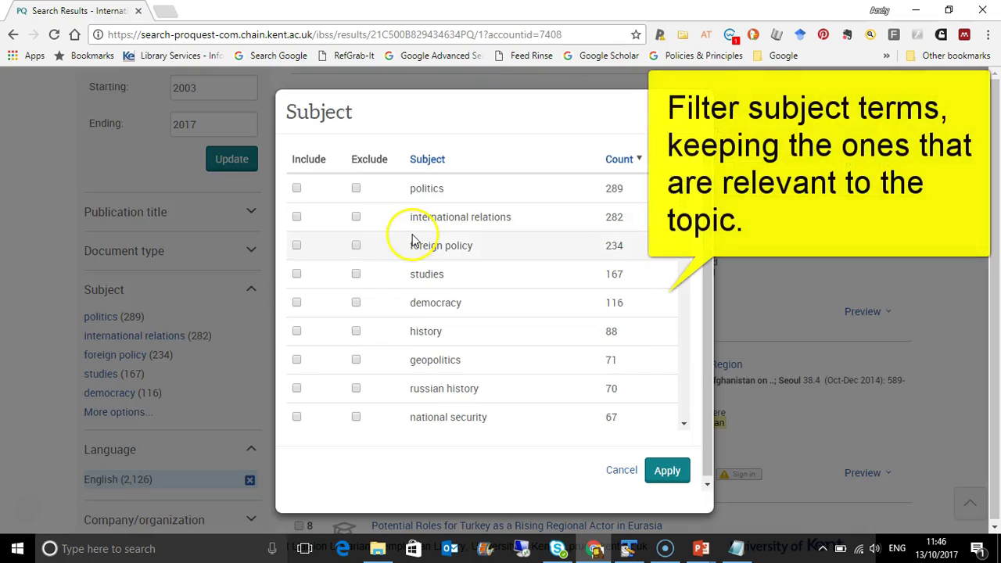
pyautogui.click(296, 218)
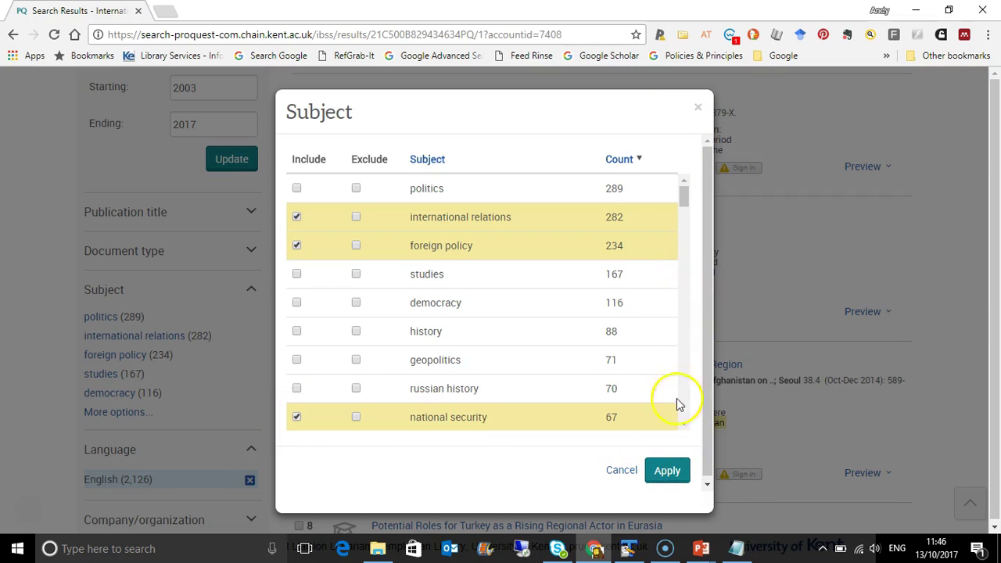
# - Include the subject terms presidents and diplomacy in the subject filter
pyautogui.click(685, 427)
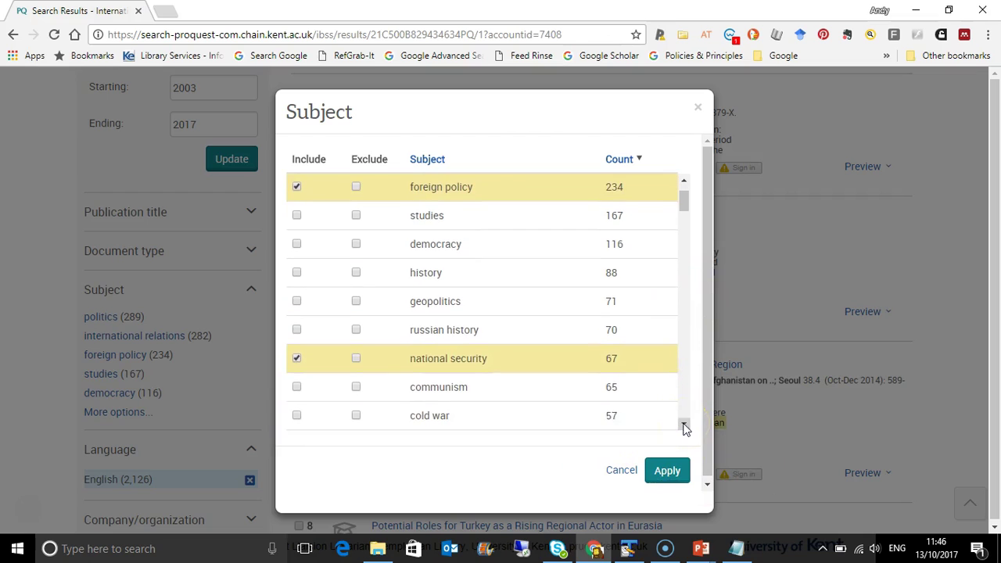
pyautogui.click(684, 426)
pyautogui.click(685, 426)
pyautogui.click(684, 426)
pyautogui.click(685, 427)
pyautogui.click(684, 426)
pyautogui.click(684, 426)
pyautogui.click(684, 426)
pyautogui.click(685, 426)
pyautogui.click(684, 426)
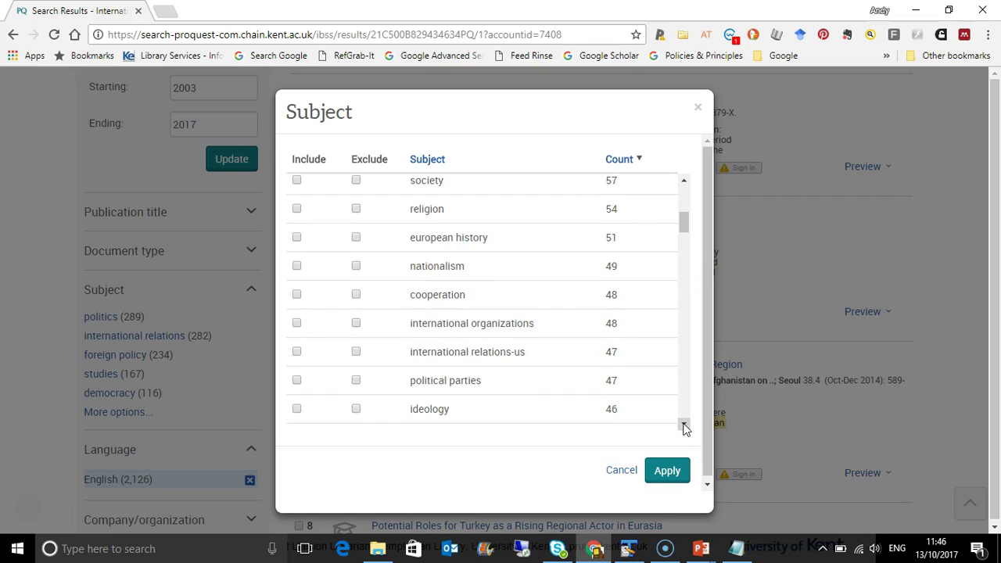
pyautogui.click(685, 426)
pyautogui.click(684, 426)
pyautogui.click(684, 426)
pyautogui.click(684, 426)
pyautogui.click(684, 427)
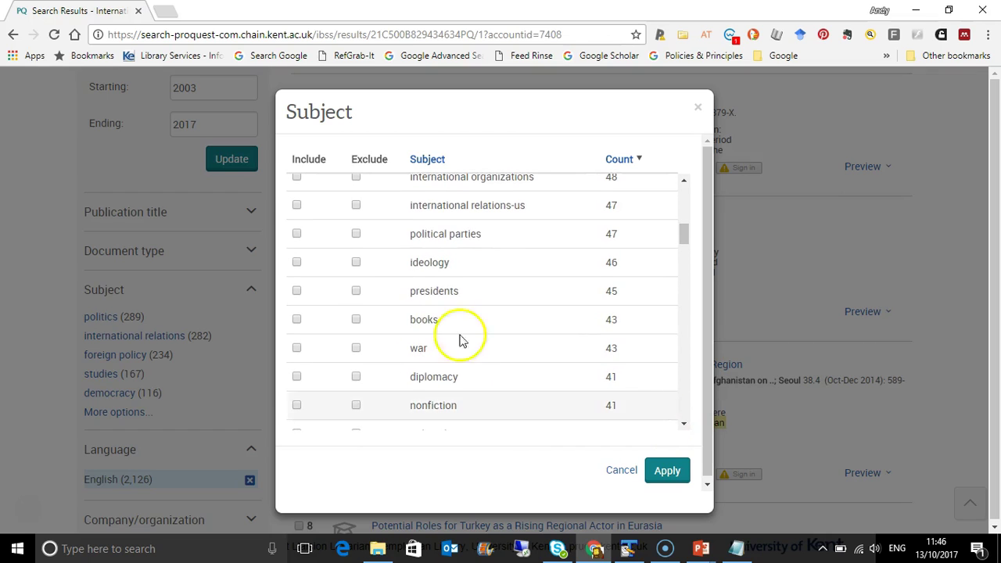
pyautogui.click(297, 291)
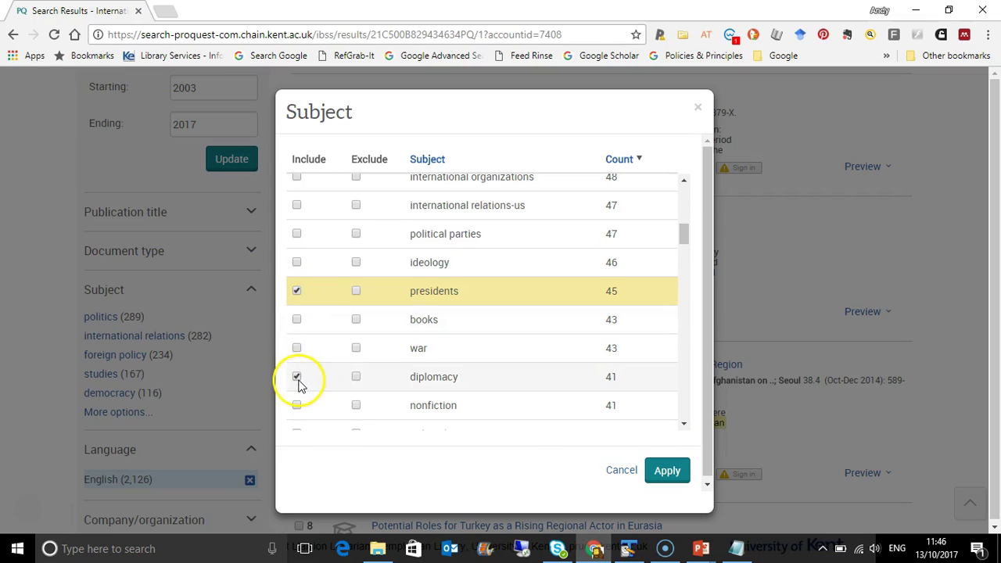
# - Include the subject terms political power and political alliances in the subject filter
pyautogui.click(684, 426)
pyautogui.click(685, 427)
pyautogui.click(685, 426)
pyautogui.click(684, 427)
pyautogui.click(684, 426)
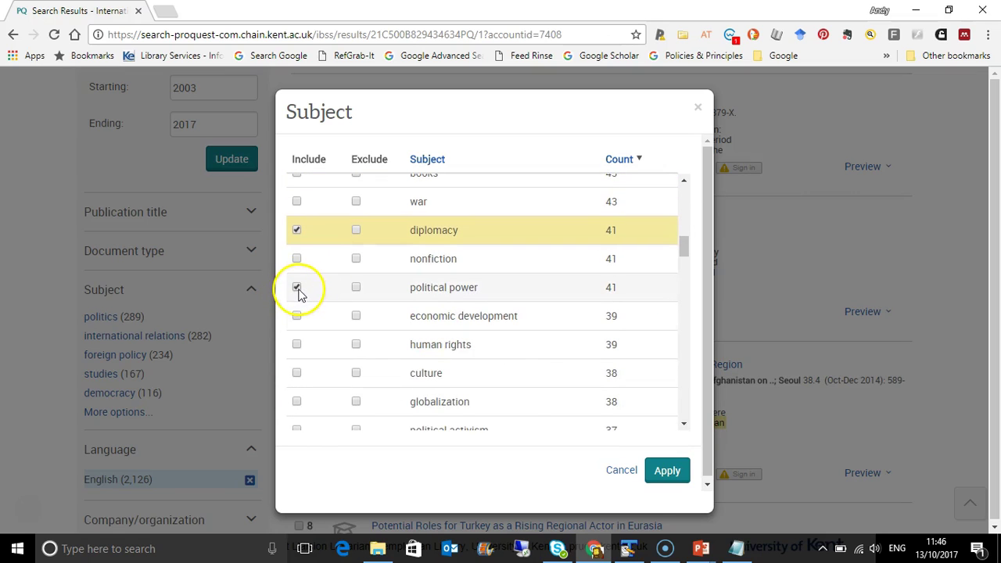
pyautogui.click(684, 424)
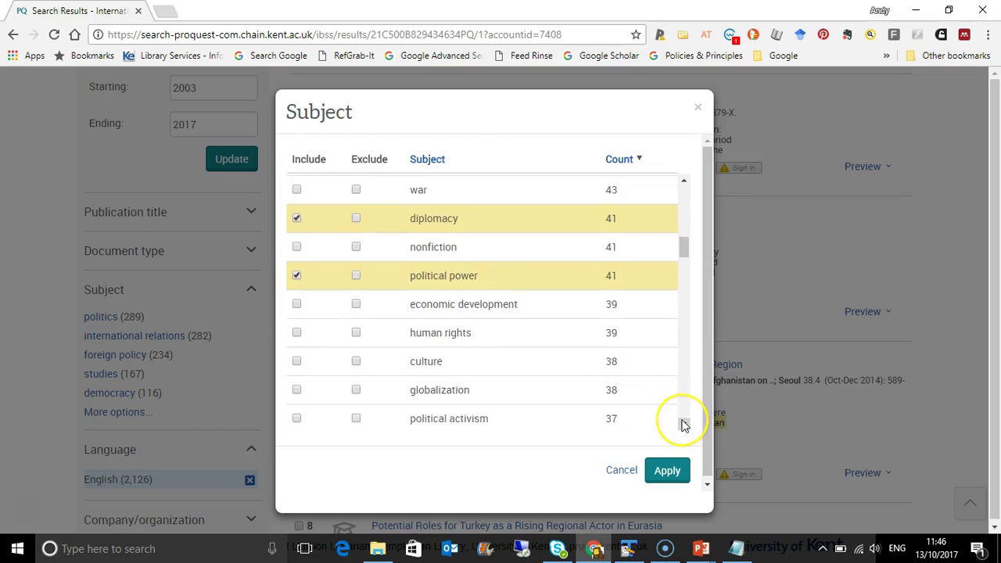
pyautogui.click(684, 425)
pyautogui.click(685, 424)
pyautogui.click(685, 425)
pyautogui.click(684, 424)
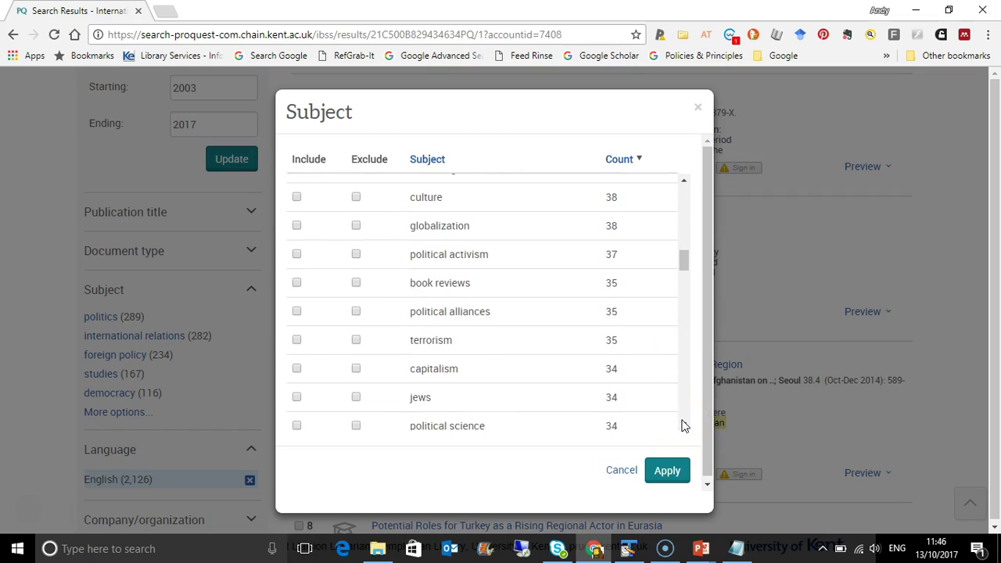
pyautogui.click(297, 313)
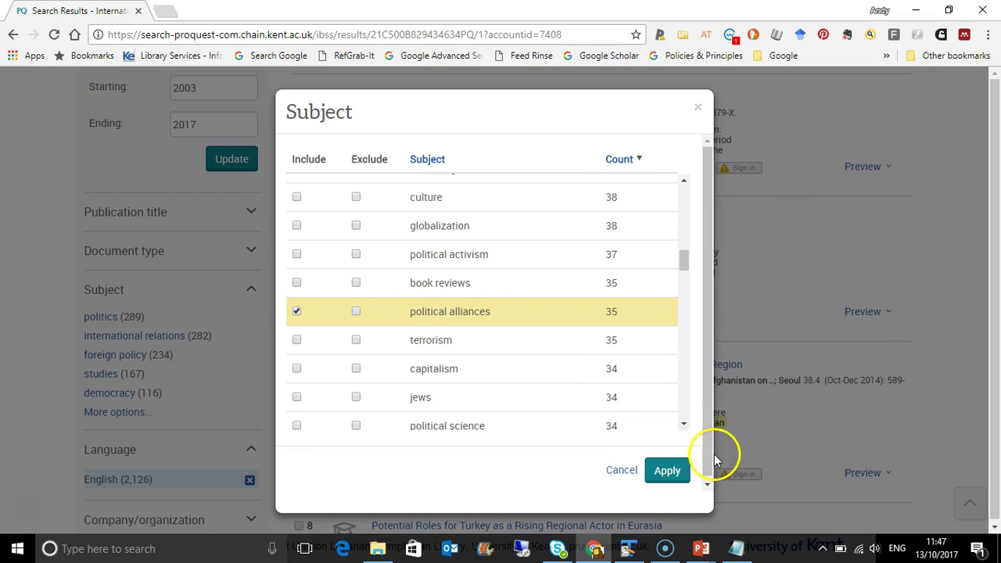
# - Include the subject terms sovereignty and minority & ethnic groups in the subject filter
pyautogui.click(685, 425)
pyautogui.click(684, 425)
pyautogui.click(685, 425)
pyautogui.click(684, 425)
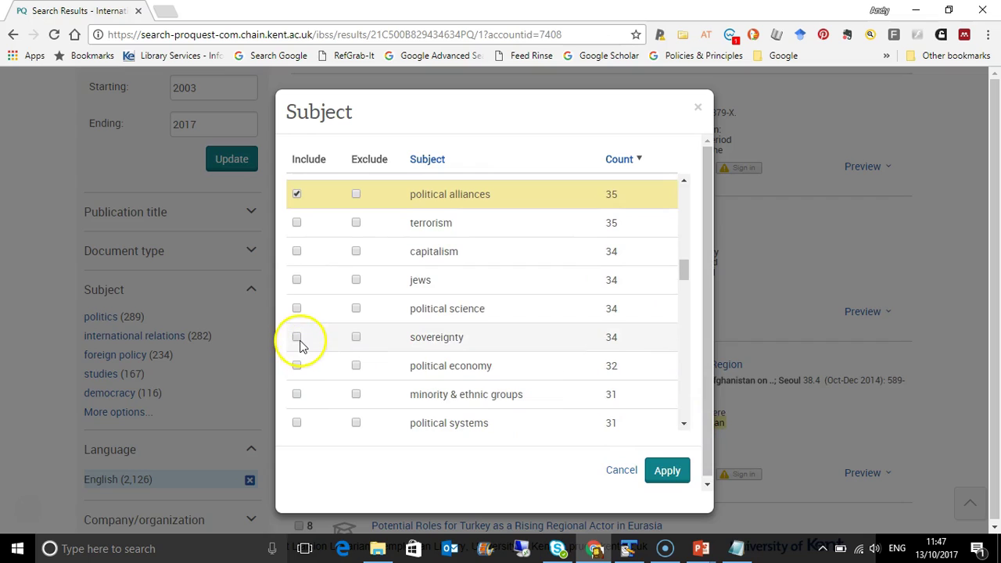
pyautogui.click(684, 425)
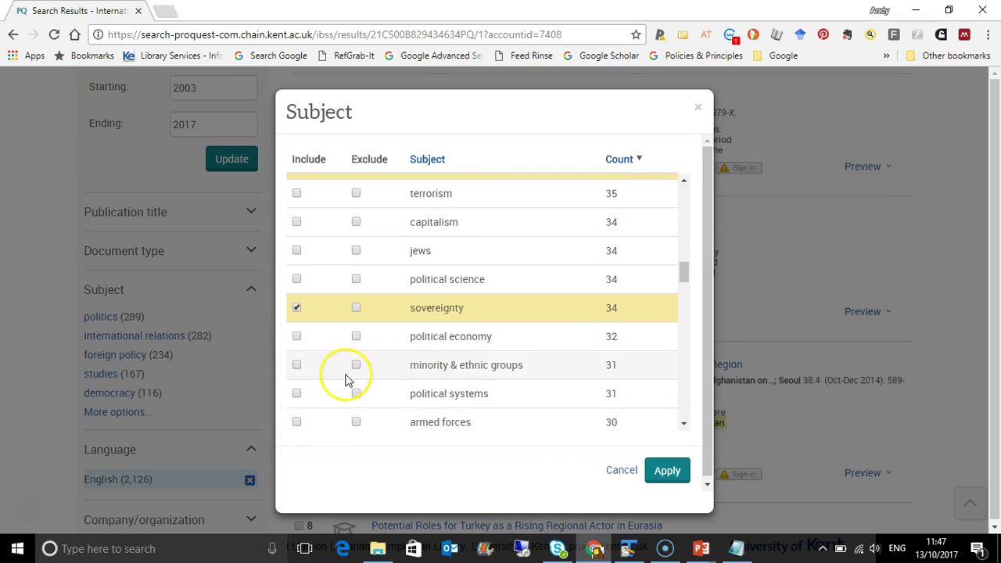
pyautogui.click(297, 364)
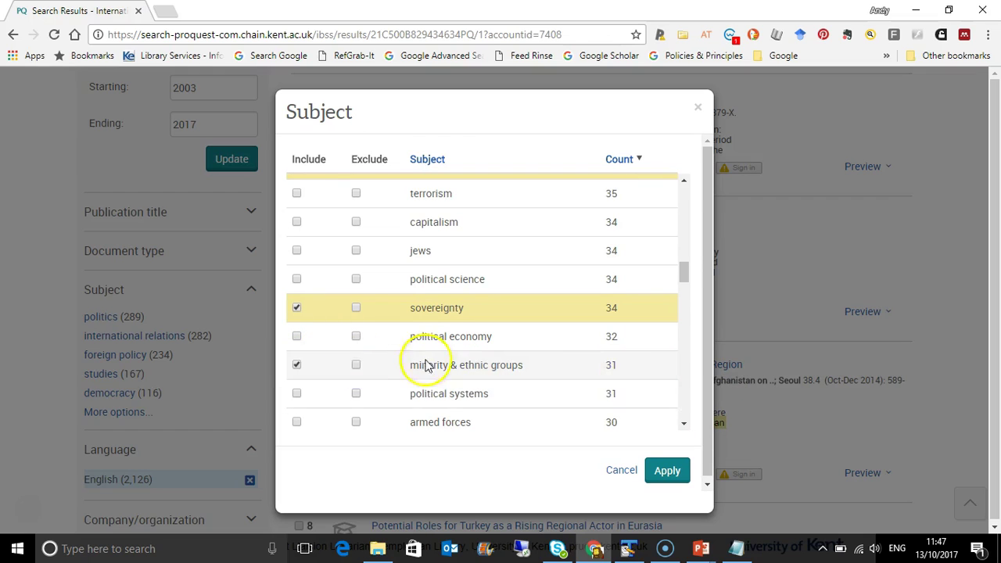
# - Look through the less frequent subject terms further down the list for any others relevant to the topic
pyautogui.click(685, 425)
pyautogui.click(684, 425)
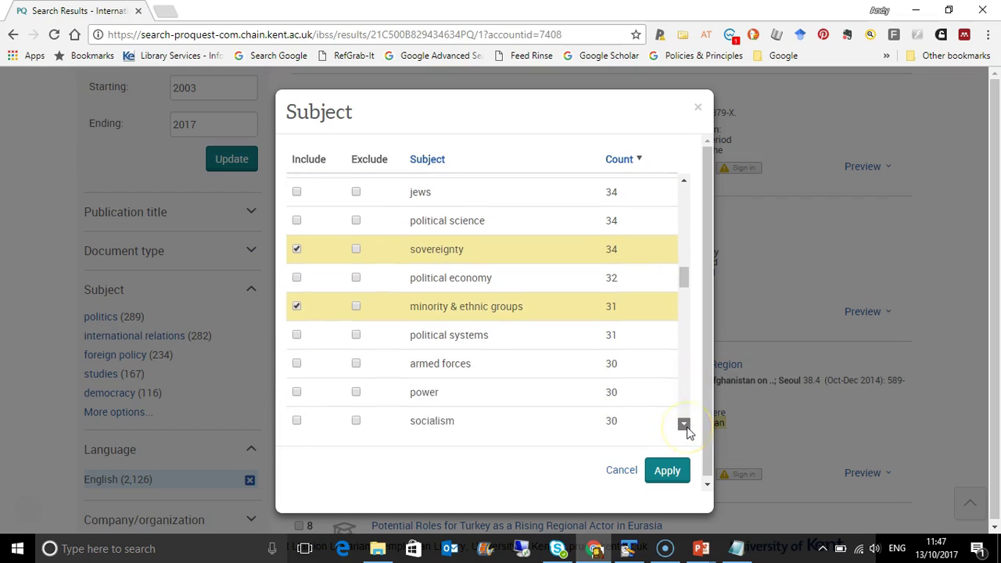
pyautogui.click(684, 425)
pyautogui.click(684, 425)
pyautogui.click(685, 425)
pyautogui.click(684, 424)
pyautogui.click(684, 424)
pyautogui.click(685, 424)
pyautogui.click(684, 424)
pyautogui.click(685, 425)
pyautogui.click(684, 425)
pyautogui.click(684, 425)
pyautogui.click(684, 424)
pyautogui.click(685, 425)
pyautogui.click(684, 425)
pyautogui.click(685, 425)
pyautogui.click(685, 425)
pyautogui.click(685, 424)
pyautogui.click(684, 425)
pyautogui.click(685, 425)
pyautogui.click(684, 425)
pyautogui.click(684, 425)
pyautogui.click(684, 425)
pyautogui.click(684, 425)
pyautogui.click(684, 425)
pyautogui.click(684, 424)
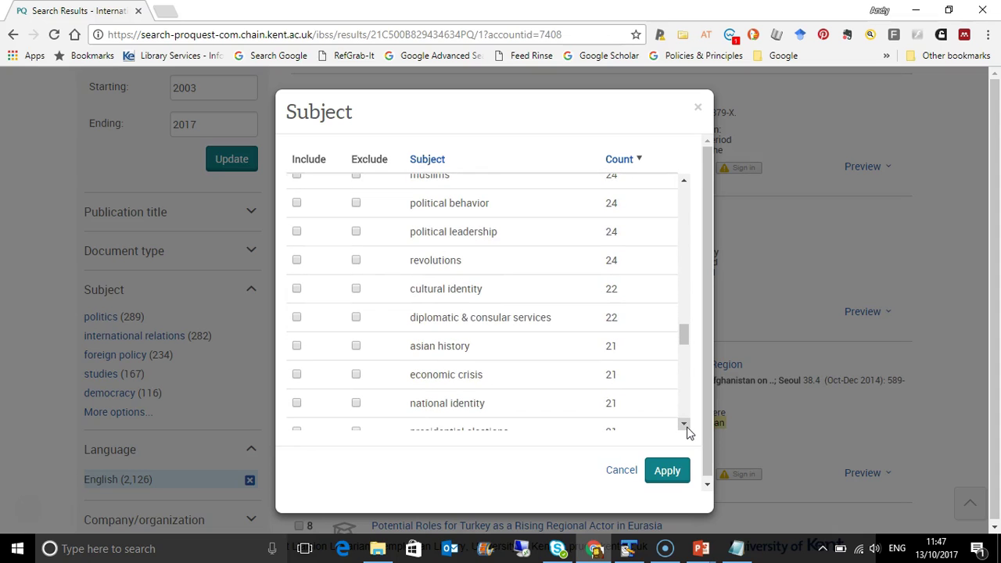
# - Apply the selected subject filters and look over the narrowed results and applied filters
pyautogui.click(677, 465)
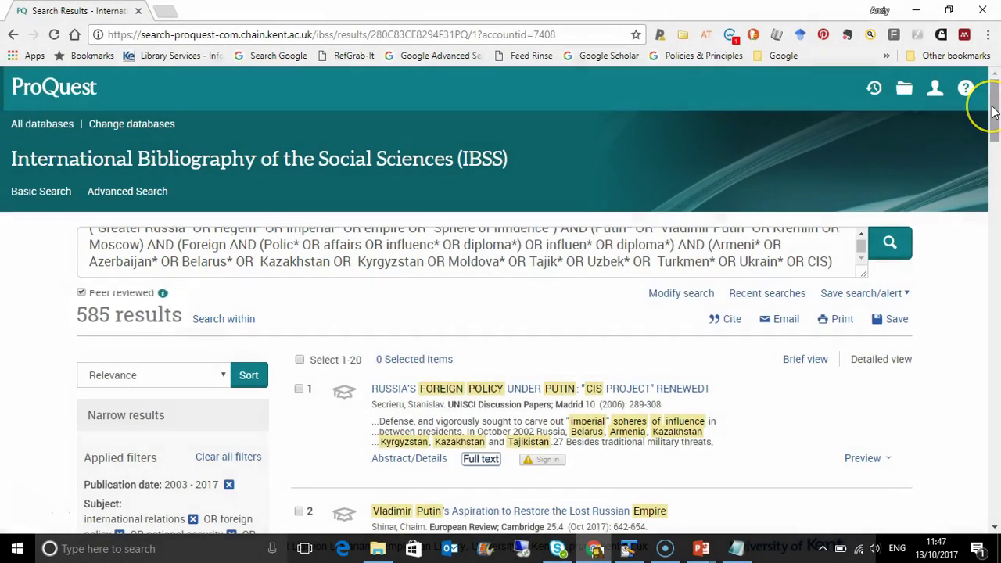
pyautogui.moveTo(997, 112); pyautogui.dragTo(998, 136)
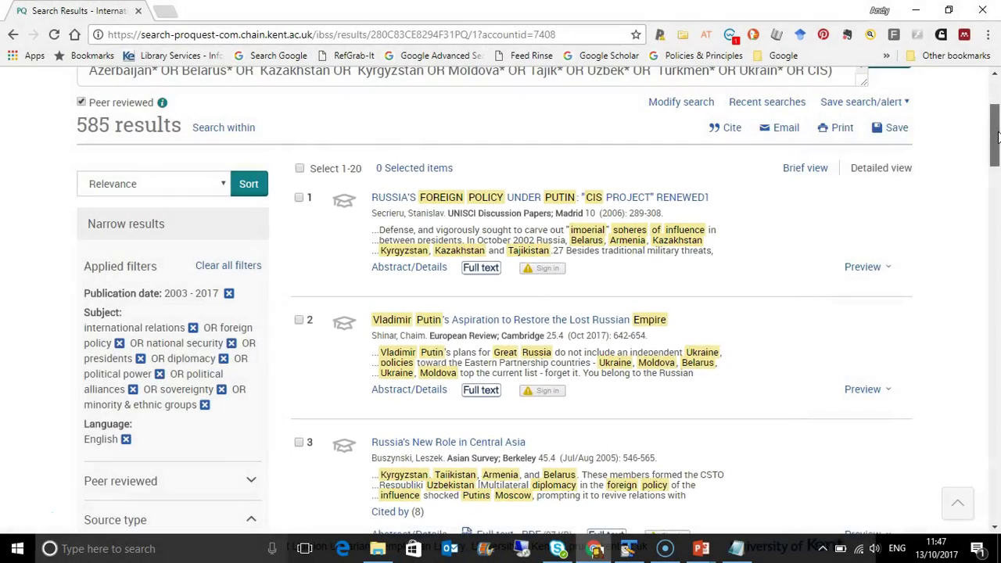
pyautogui.moveTo(998, 138); pyautogui.dragTo(997, 180)
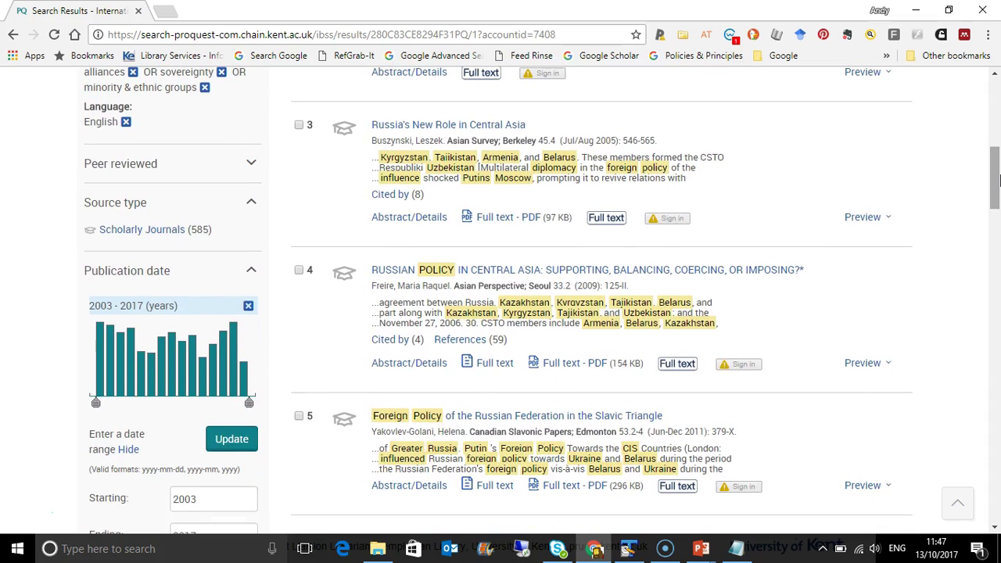